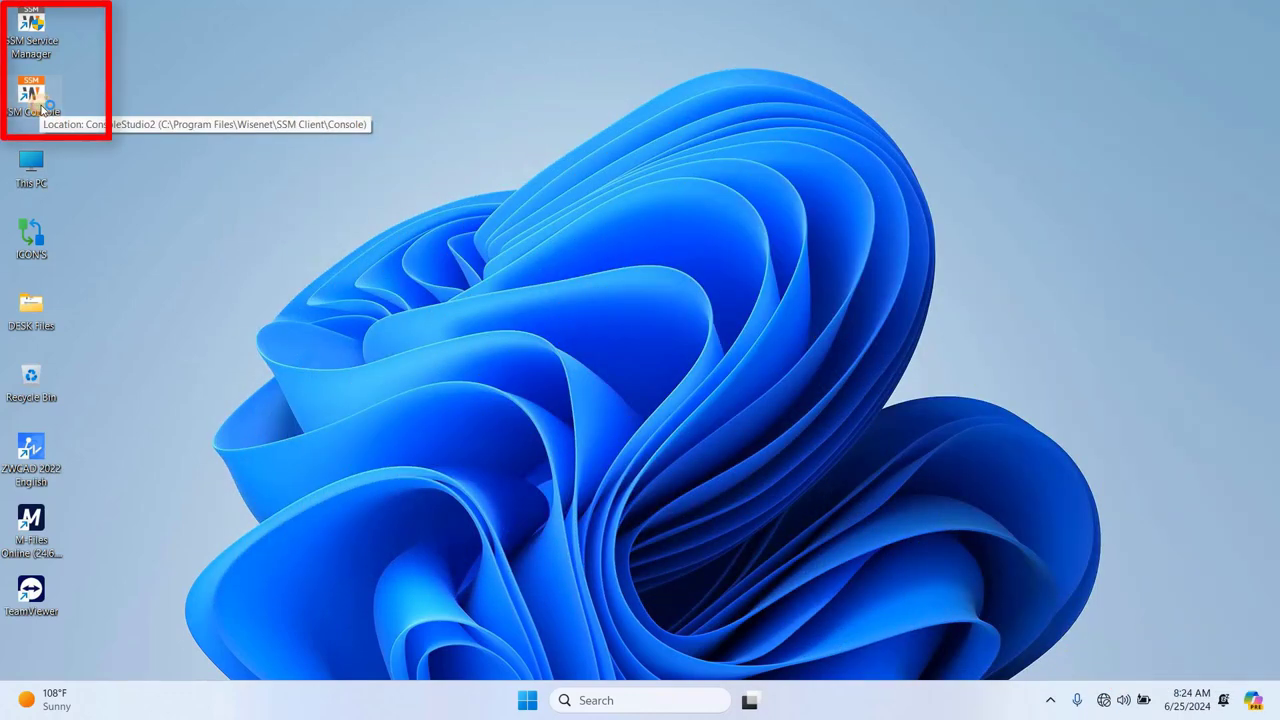
Step: Launch SSM Console, maximize its window and bring up the list of new tab types
{"action": "double_click", "coordinate": [36, 100]}
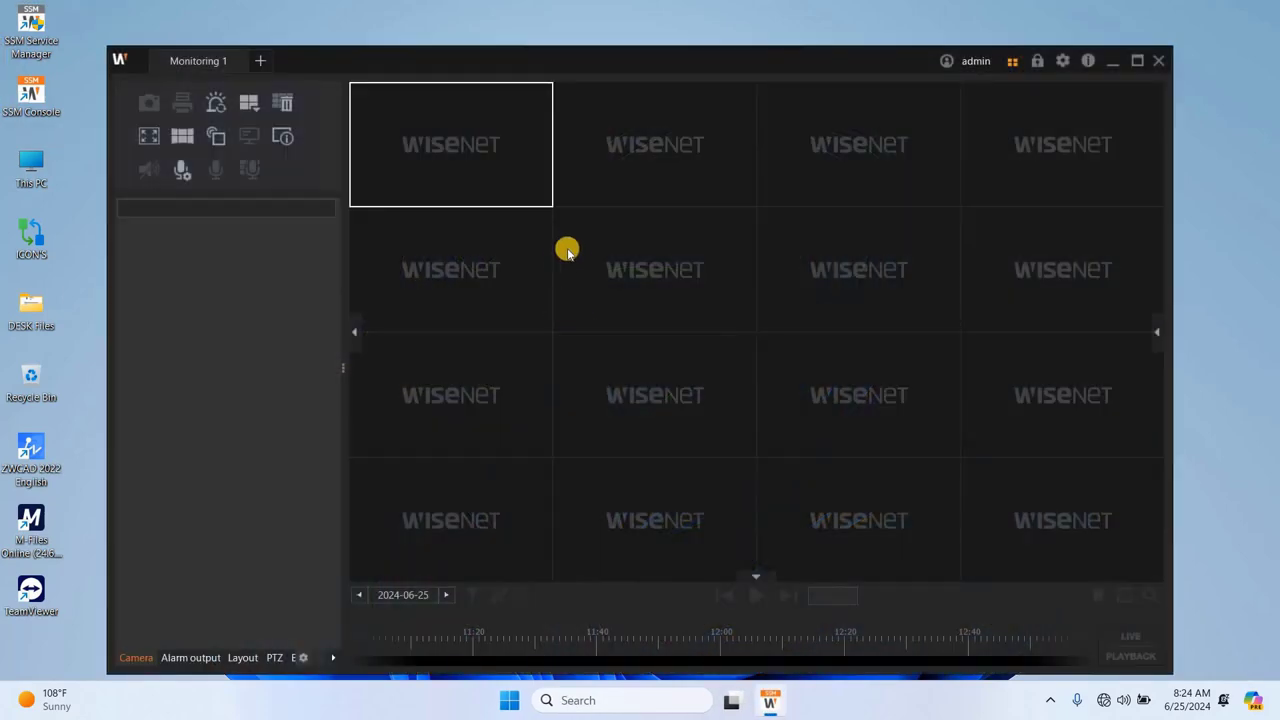
{"action": "left_click", "coordinate": [1132, 62]}
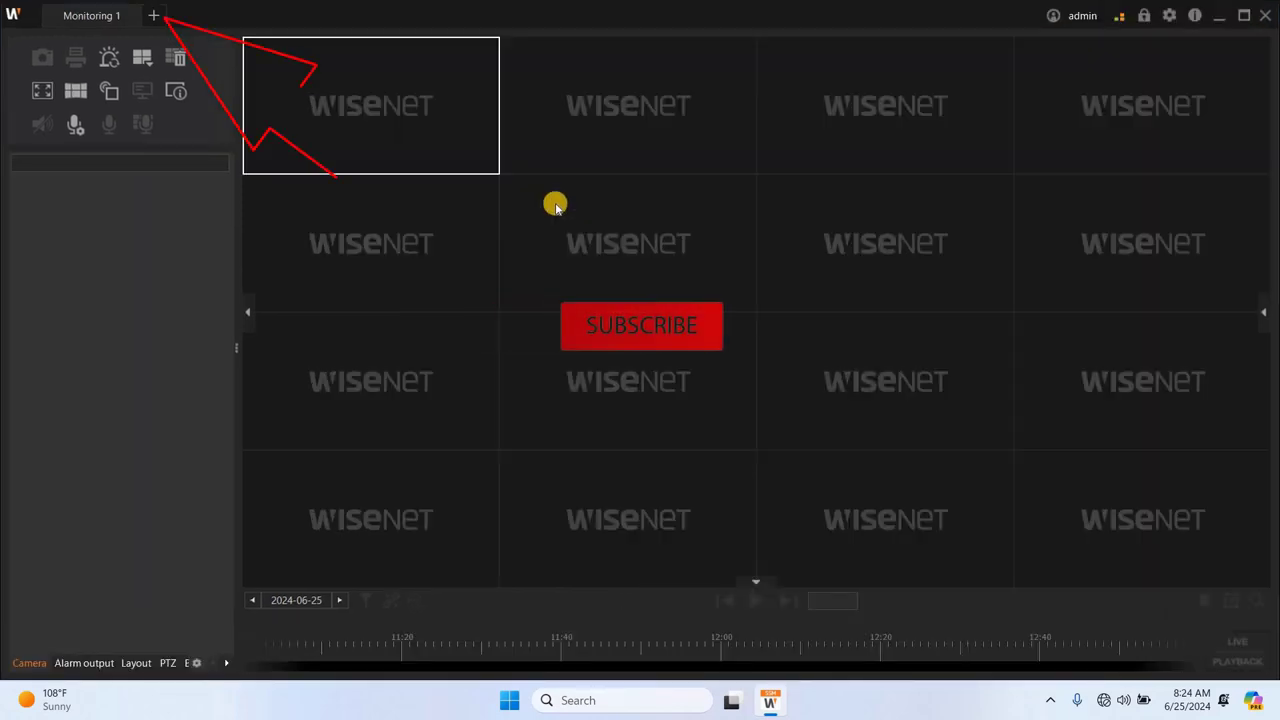
{"action": "left_click", "coordinate": [154, 17]}
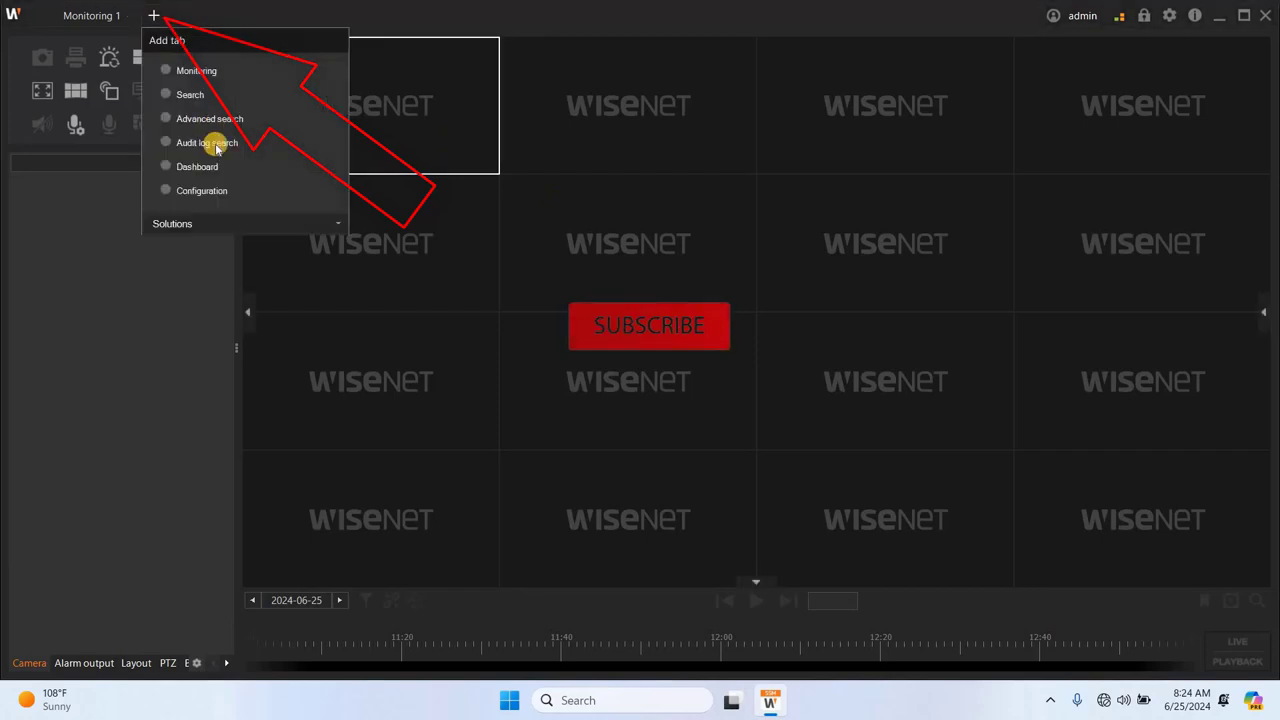
Step: Add a Configuration tab showing the SSM Server's General information
{"action": "left_click", "coordinate": [189, 192]}
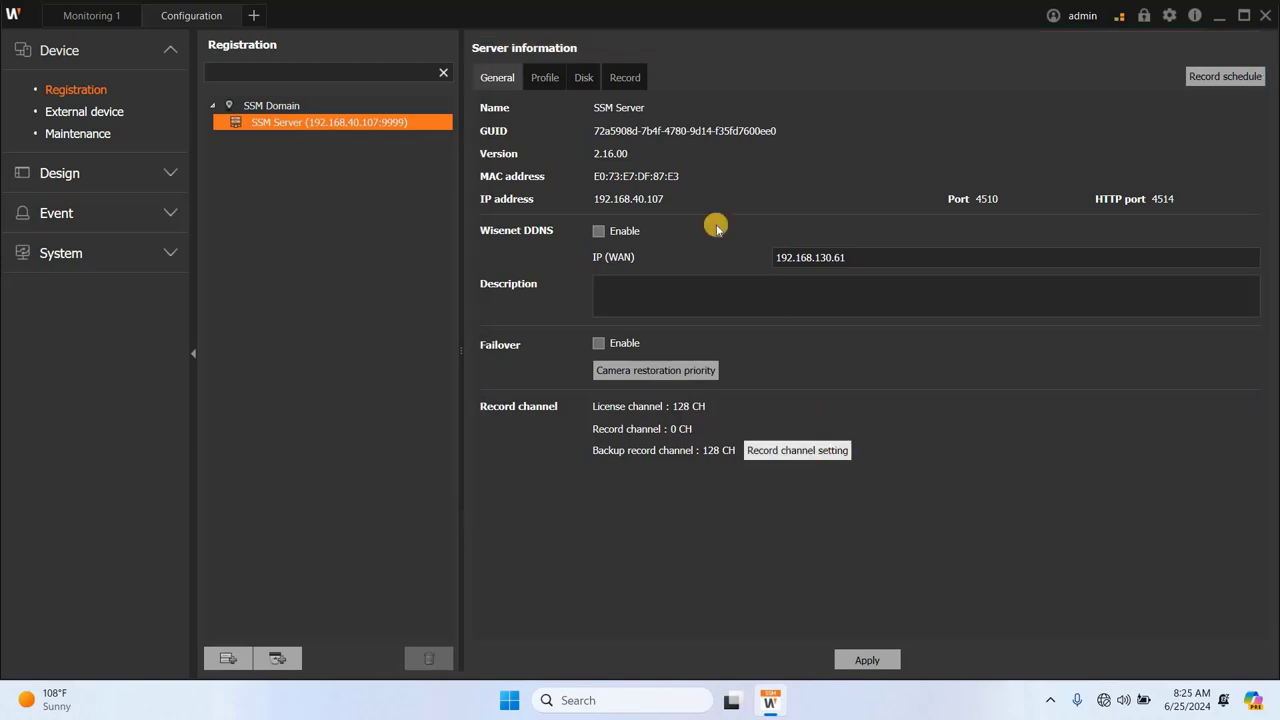
Step: View the SSM Server's camera profiles, then its Disk information
{"action": "left_click", "coordinate": [543, 82]}
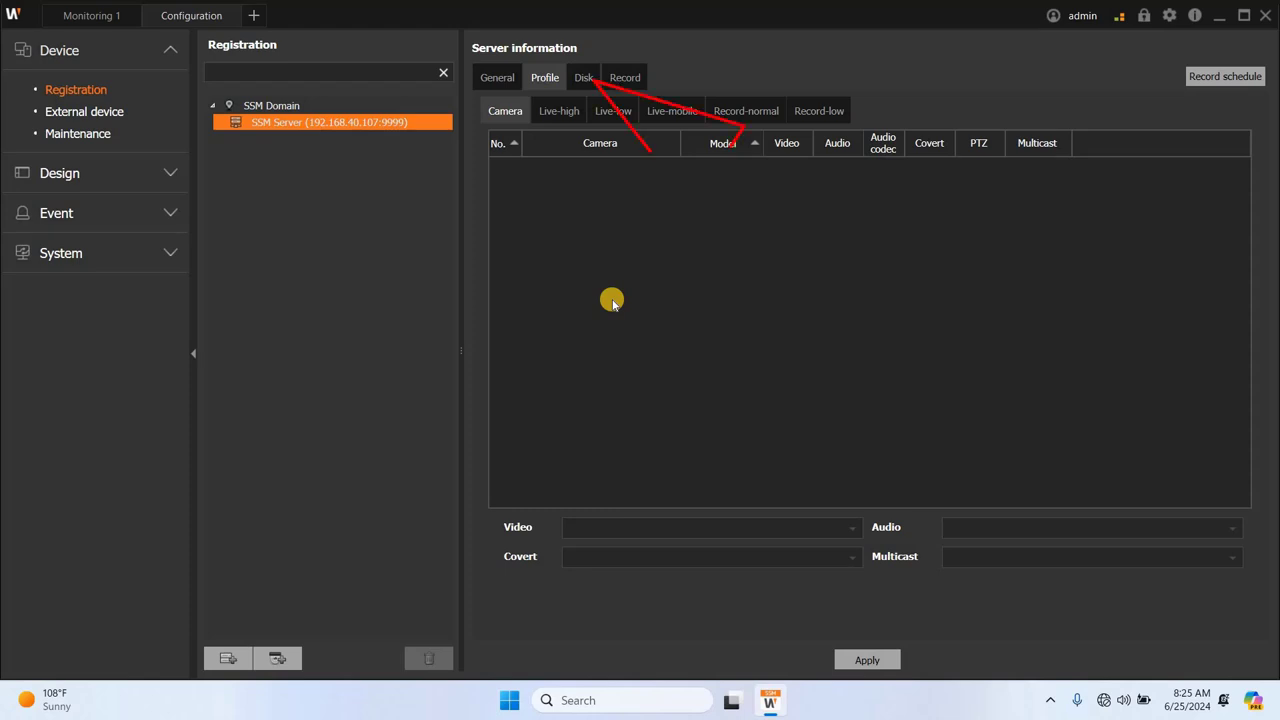
{"action": "left_click", "coordinate": [582, 86]}
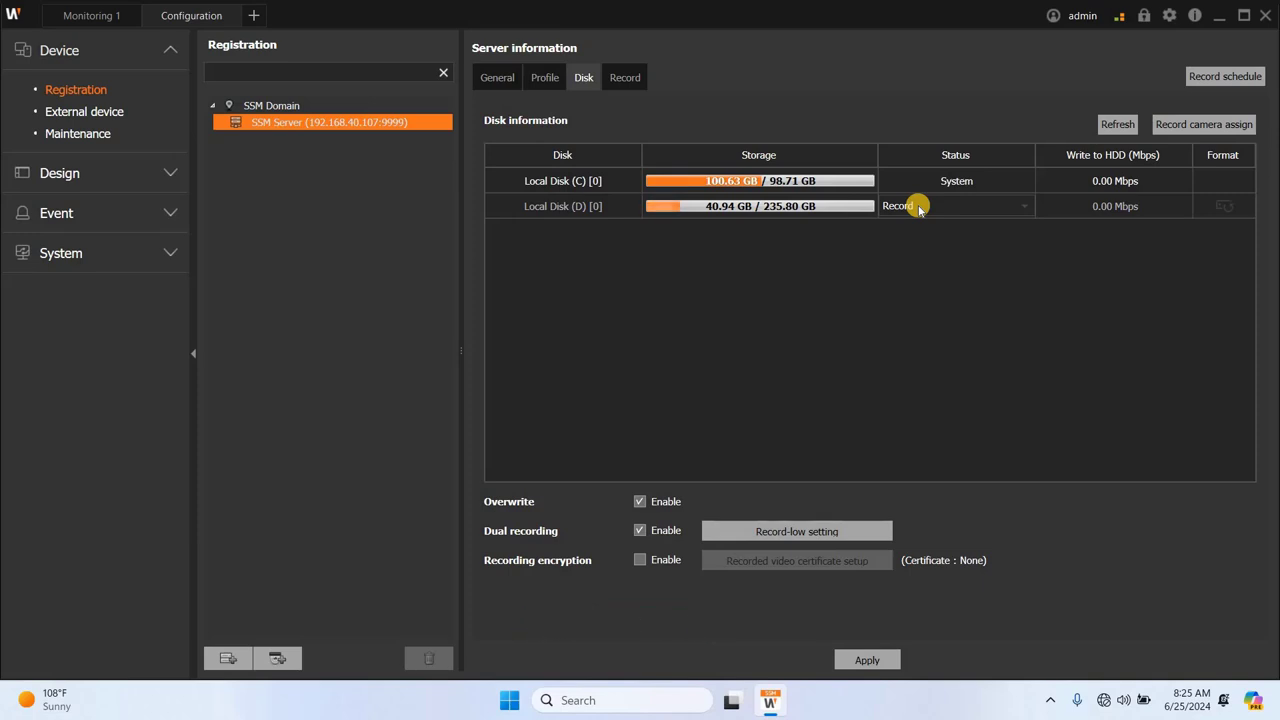
Step: Keep Local Disk (D) on Record status and apply the disk settings
{"action": "left_click", "coordinate": [919, 208]}
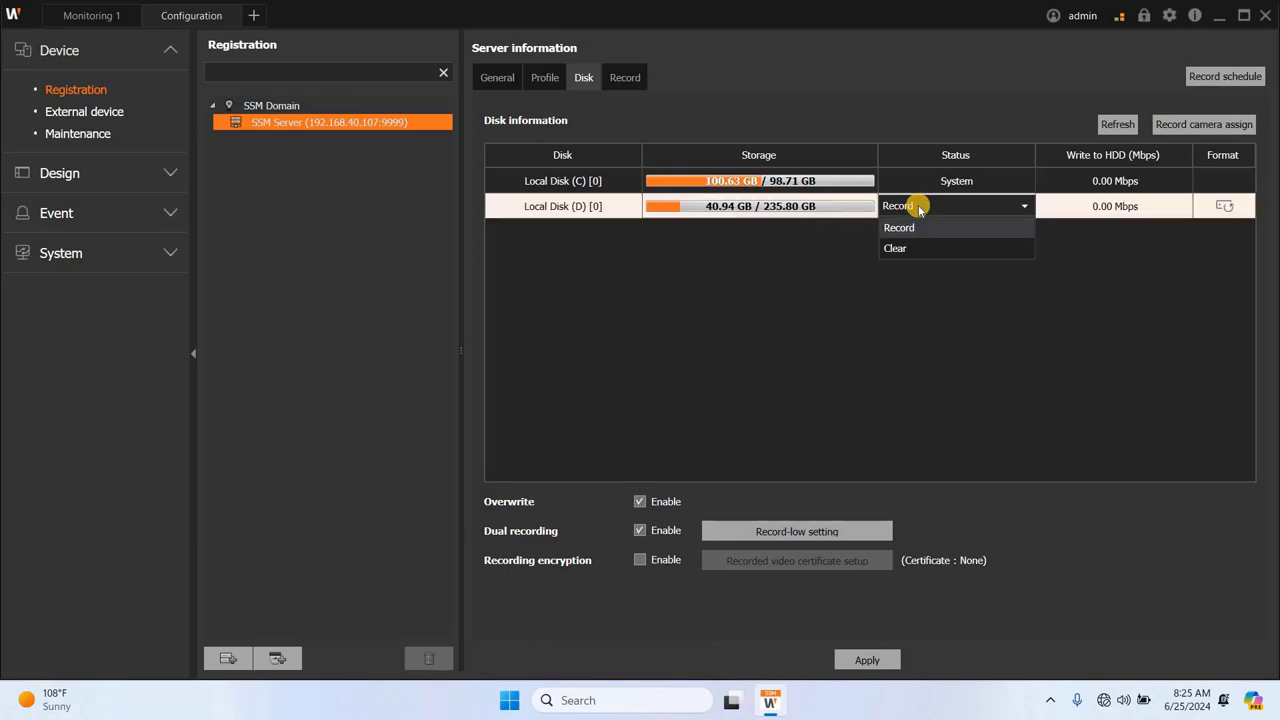
{"action": "left_click", "coordinate": [745, 235]}
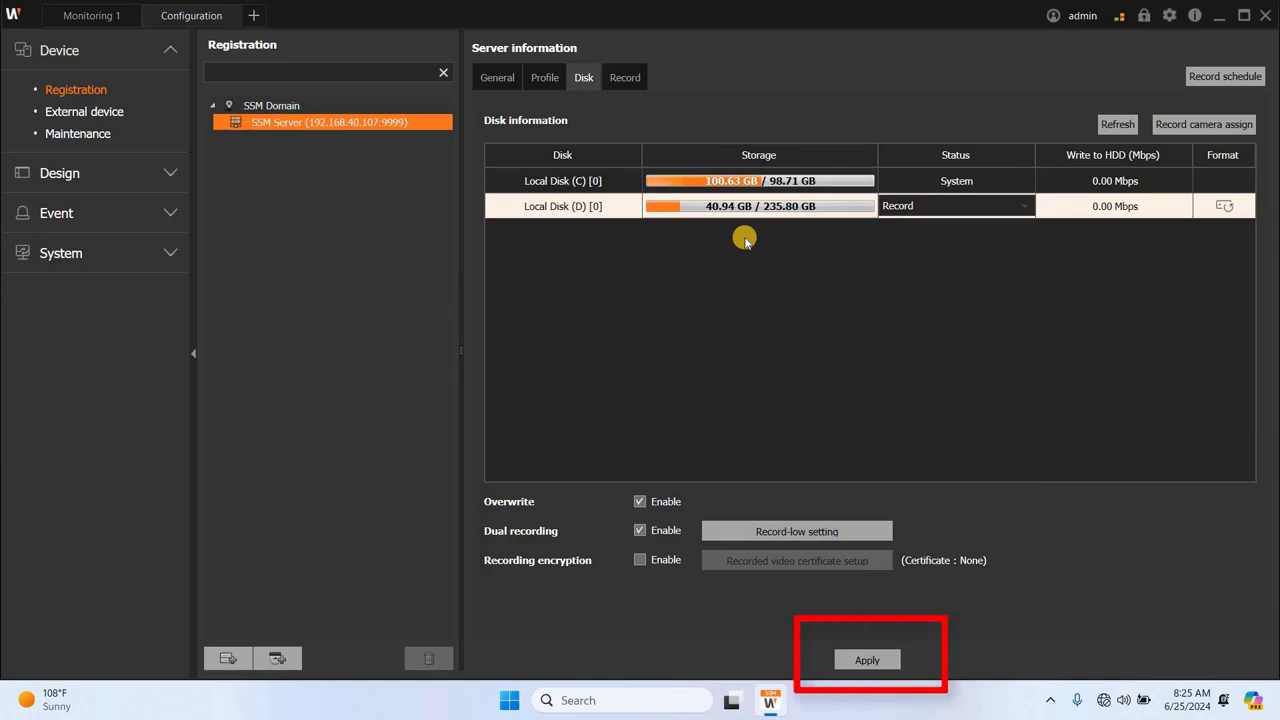
{"action": "left_click", "coordinate": [611, 239]}
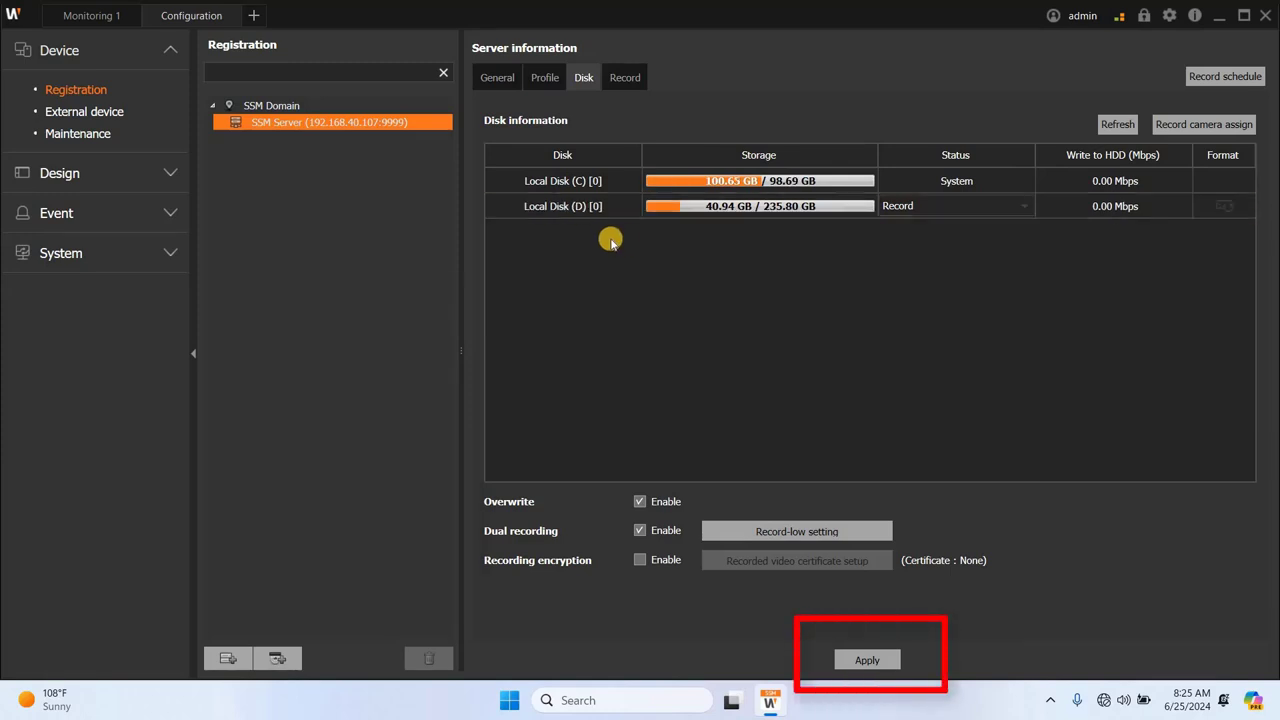
Step: Check the server's Record settings, then return to its General information
{"action": "left_click", "coordinate": [621, 79]}
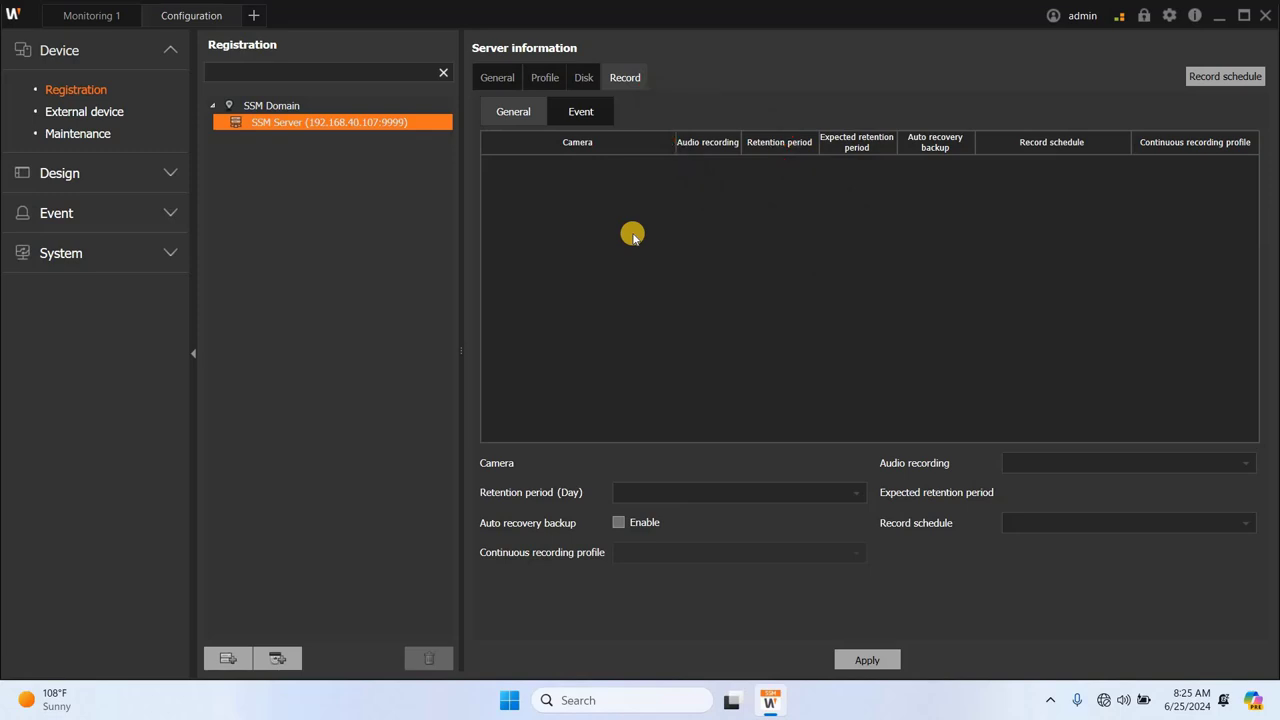
{"action": "left_click", "coordinate": [497, 78]}
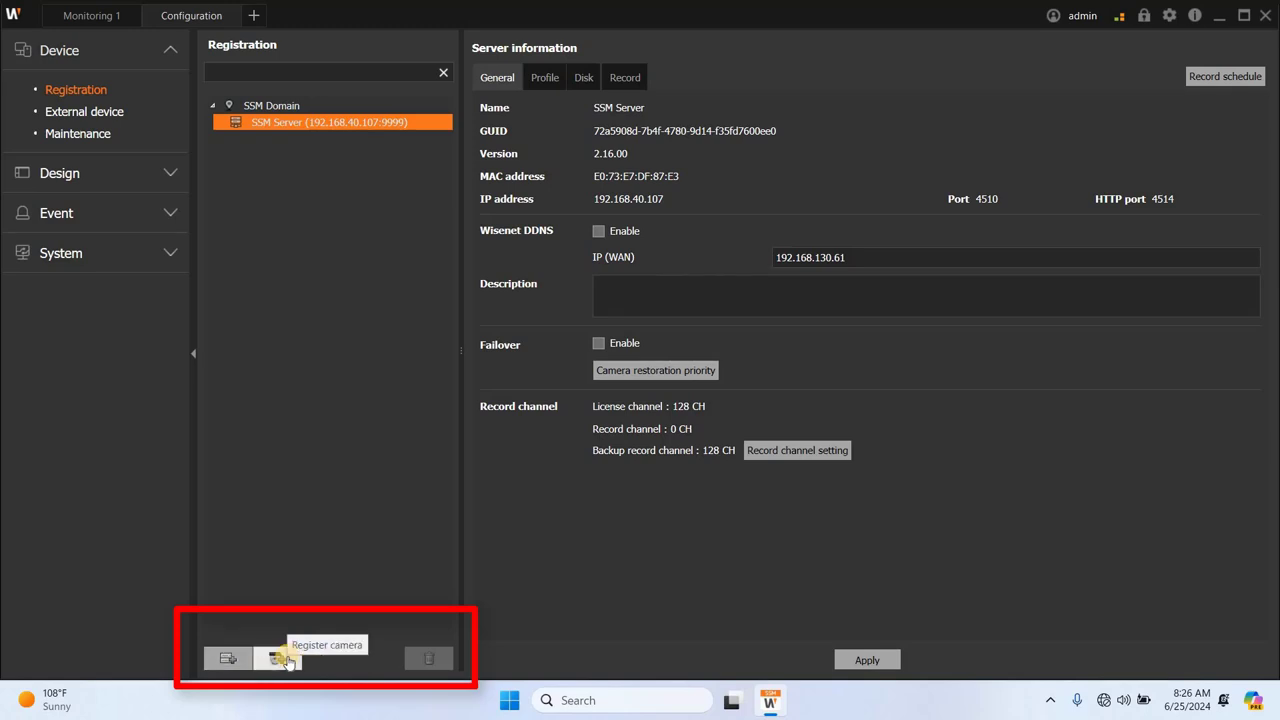
Step: Open Register camera and set the Auto tab's Vendor to ONVIF to list discovered cameras
{"action": "left_click", "coordinate": [283, 659]}
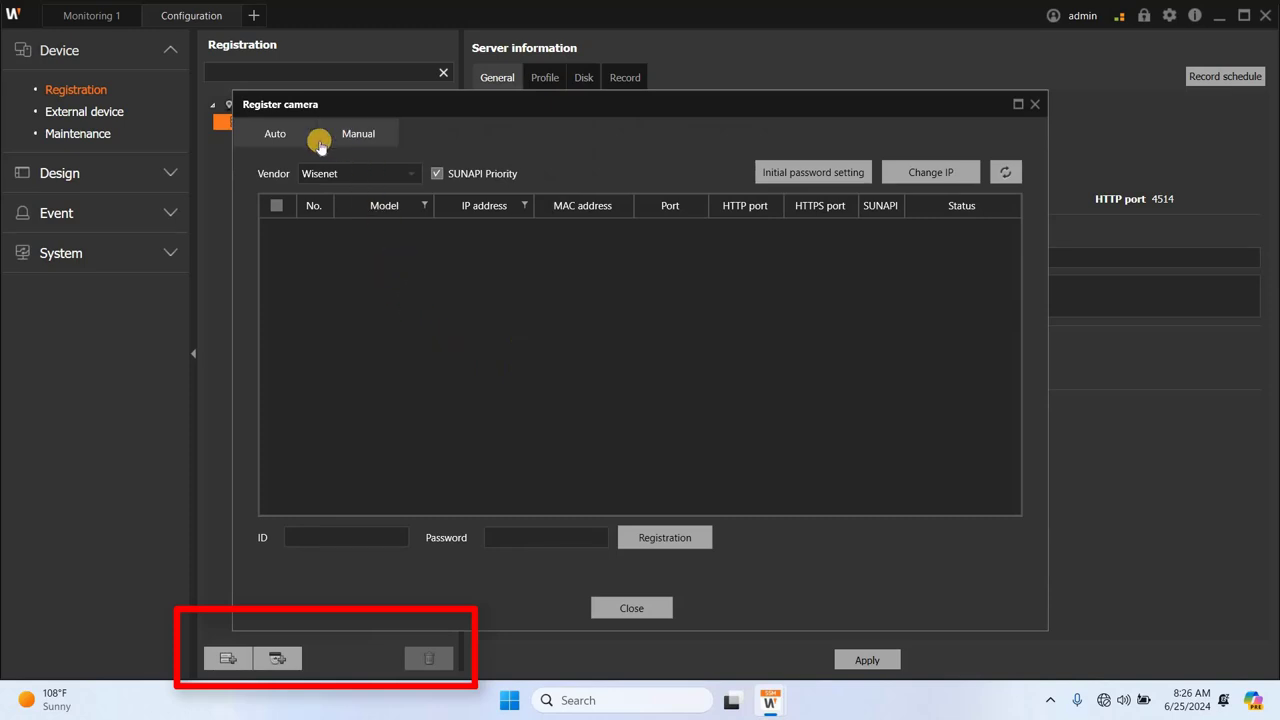
{"action": "left_click", "coordinate": [965, 177]}
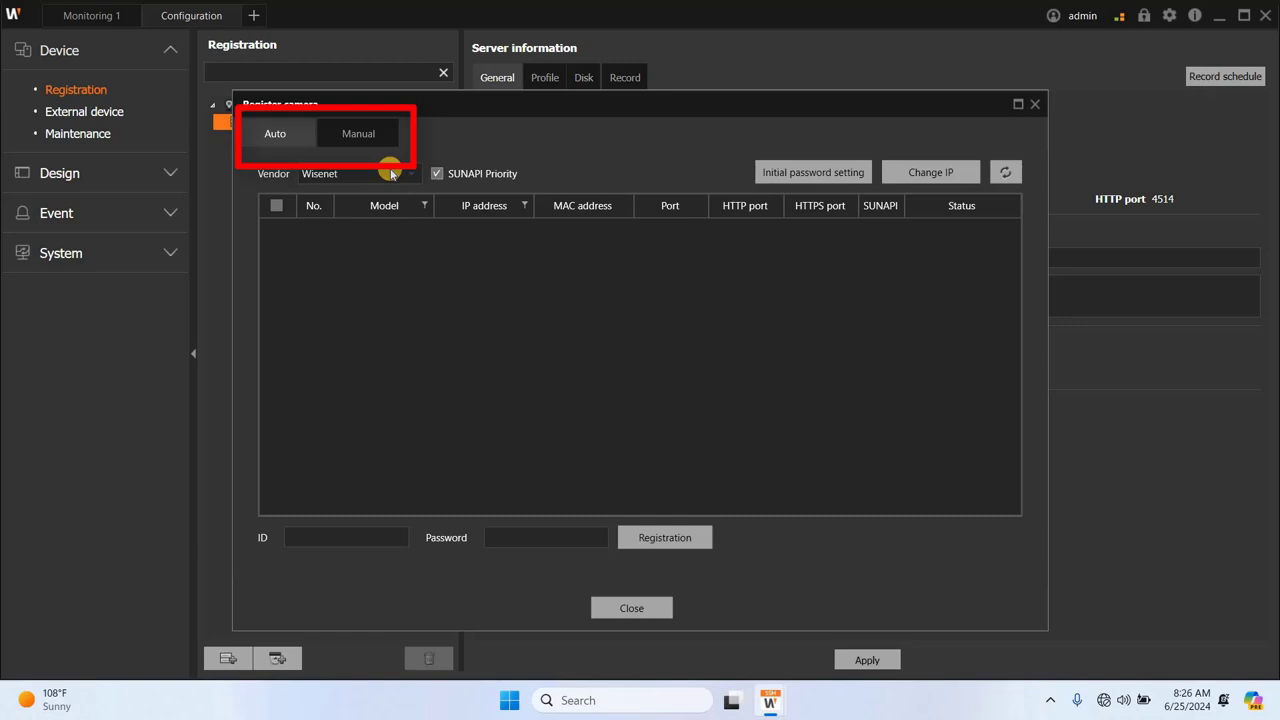
{"action": "left_click", "coordinate": [391, 174]}
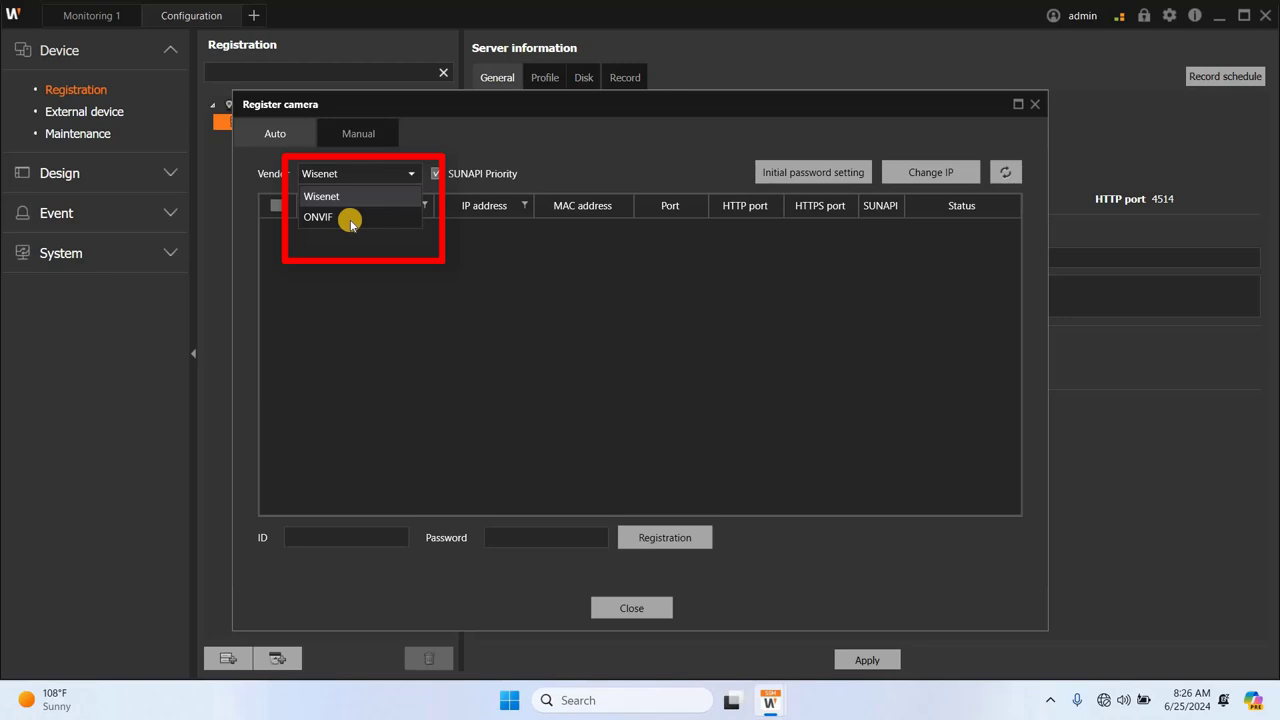
{"action": "left_click", "coordinate": [350, 218]}
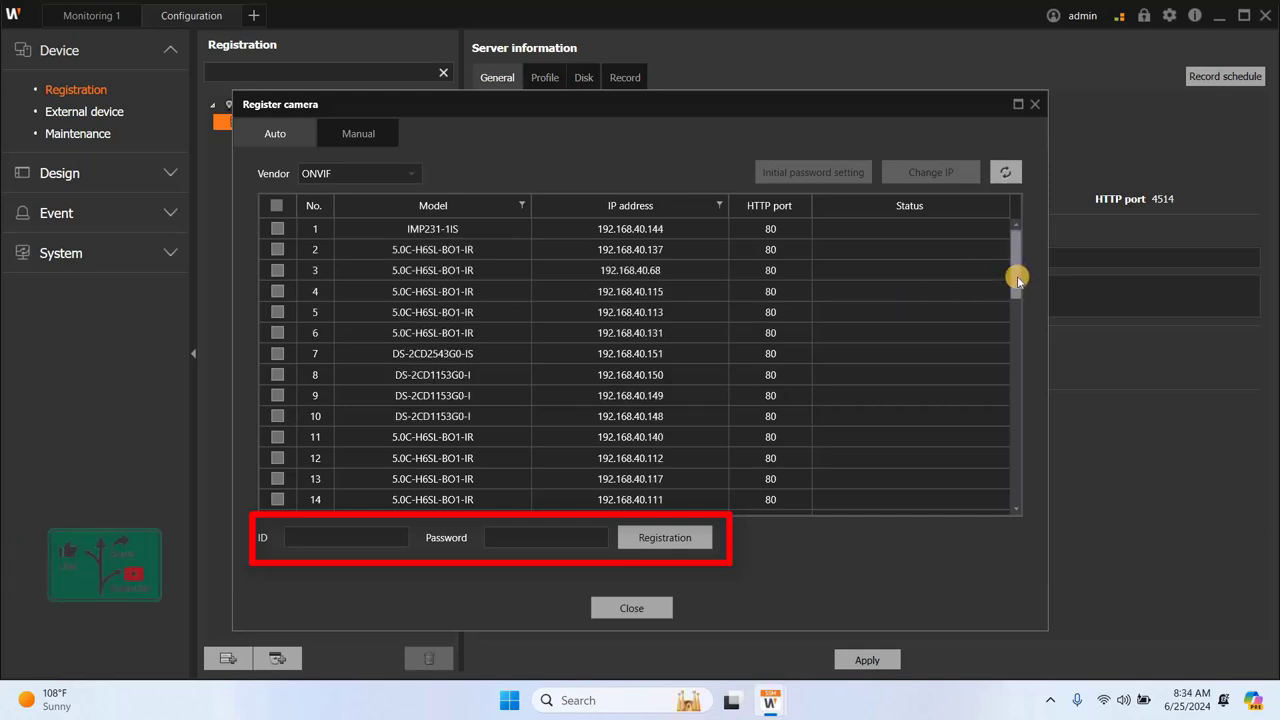
Step: Register the IMP231-1IS camera with ID admin and the camera password, then close the dialog
{"action": "left_click", "coordinate": [278, 229]}
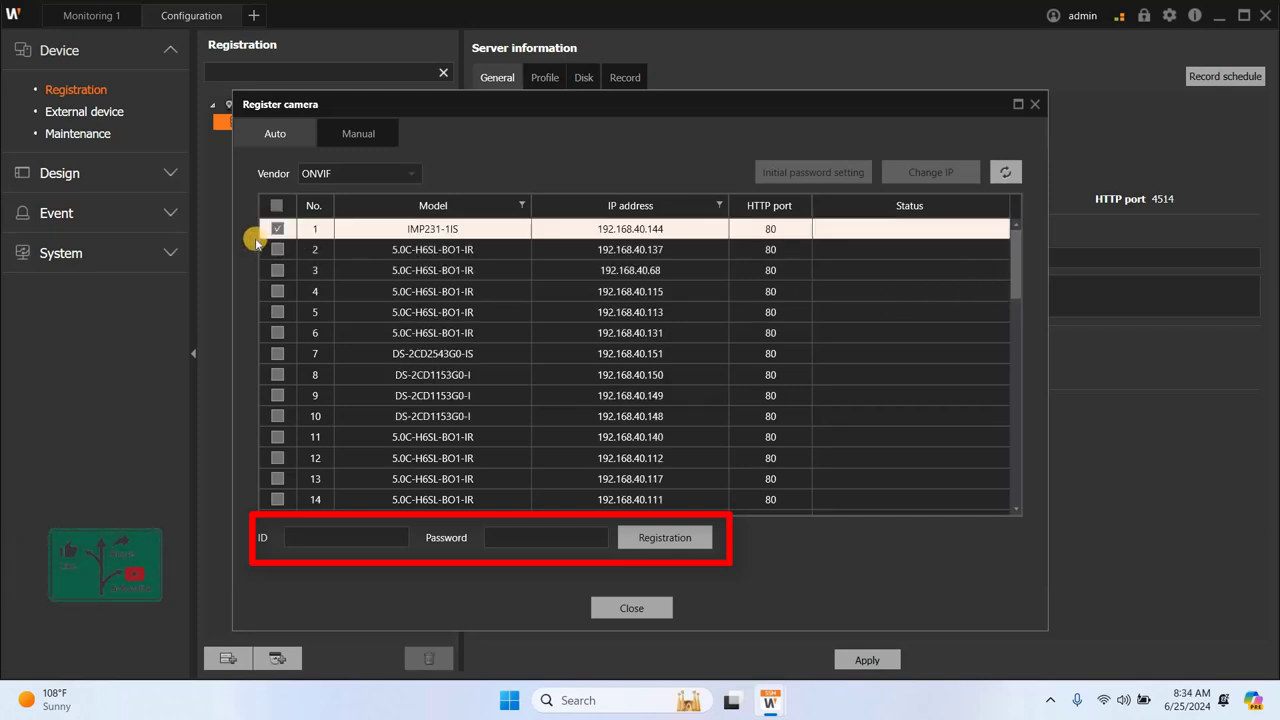
{"action": "left_click", "coordinate": [331, 538]}
{"action": "type", "text": "admin"}
{"action": "key", "text": "Tab"}
{"action": "type", "text": "*********"}
{"action": "left_click", "coordinate": [656, 545]}
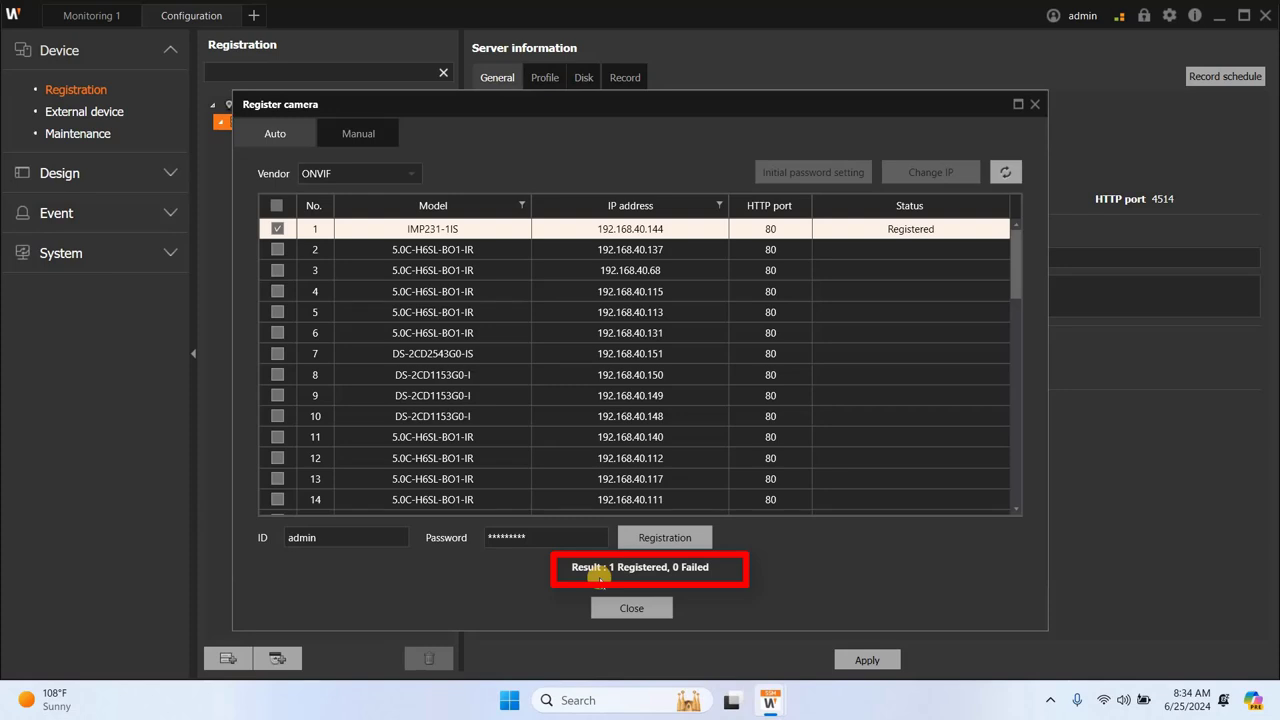
{"action": "left_click", "coordinate": [632, 608]}
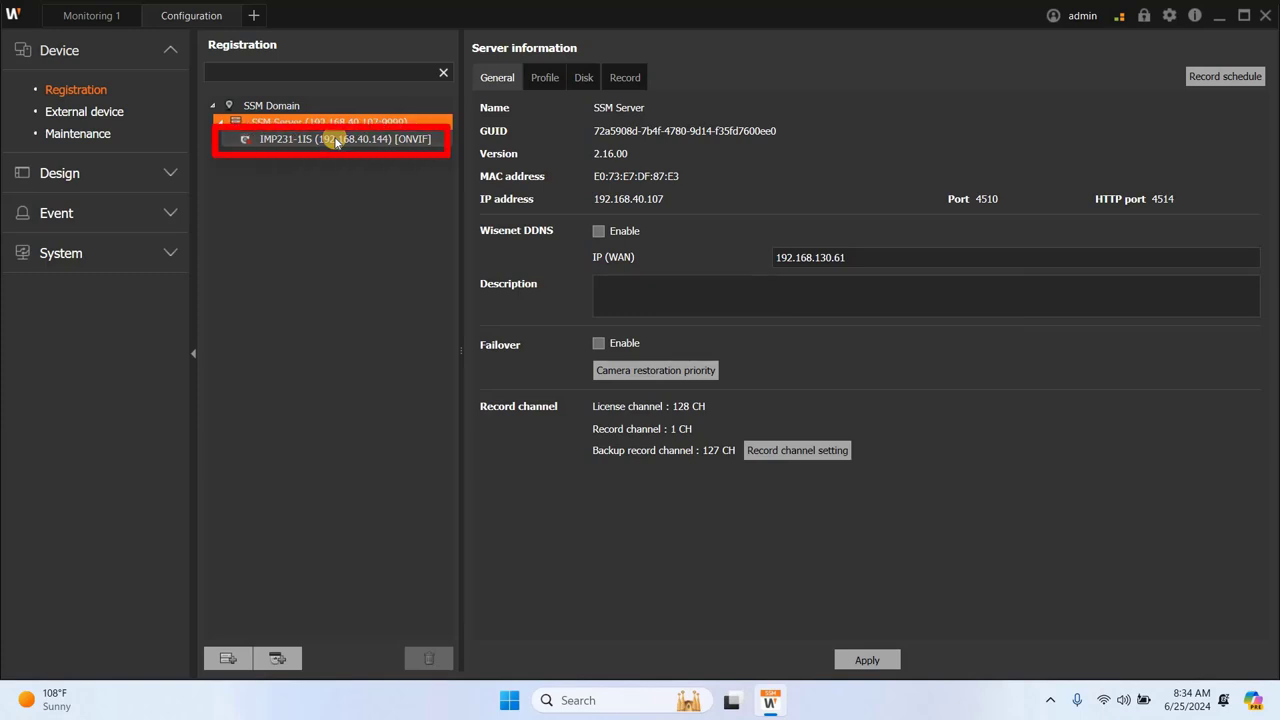
Step: Show the IMP231-1IS camera's details from the Registration tree
{"action": "left_click", "coordinate": [336, 141]}
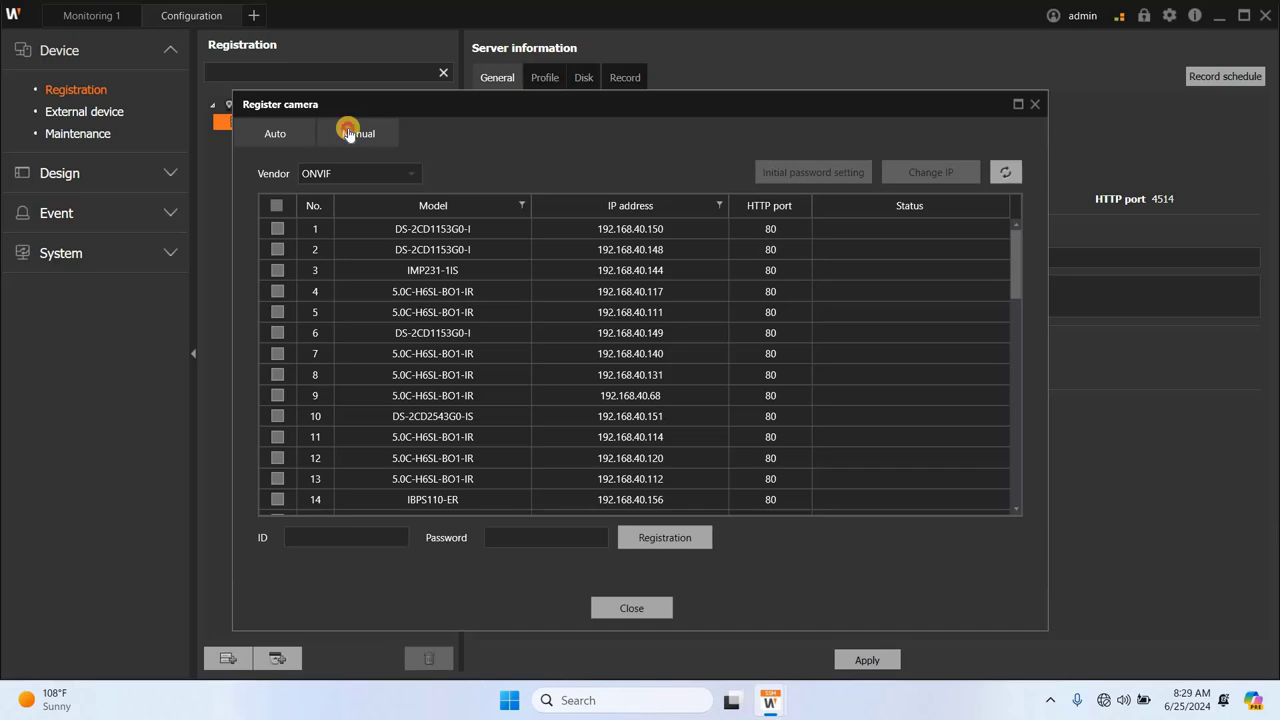
Step: On Register camera's Manual tab, set Model to ONVIF and select the placeholder IP address
{"action": "left_click", "coordinate": [323, 138]}
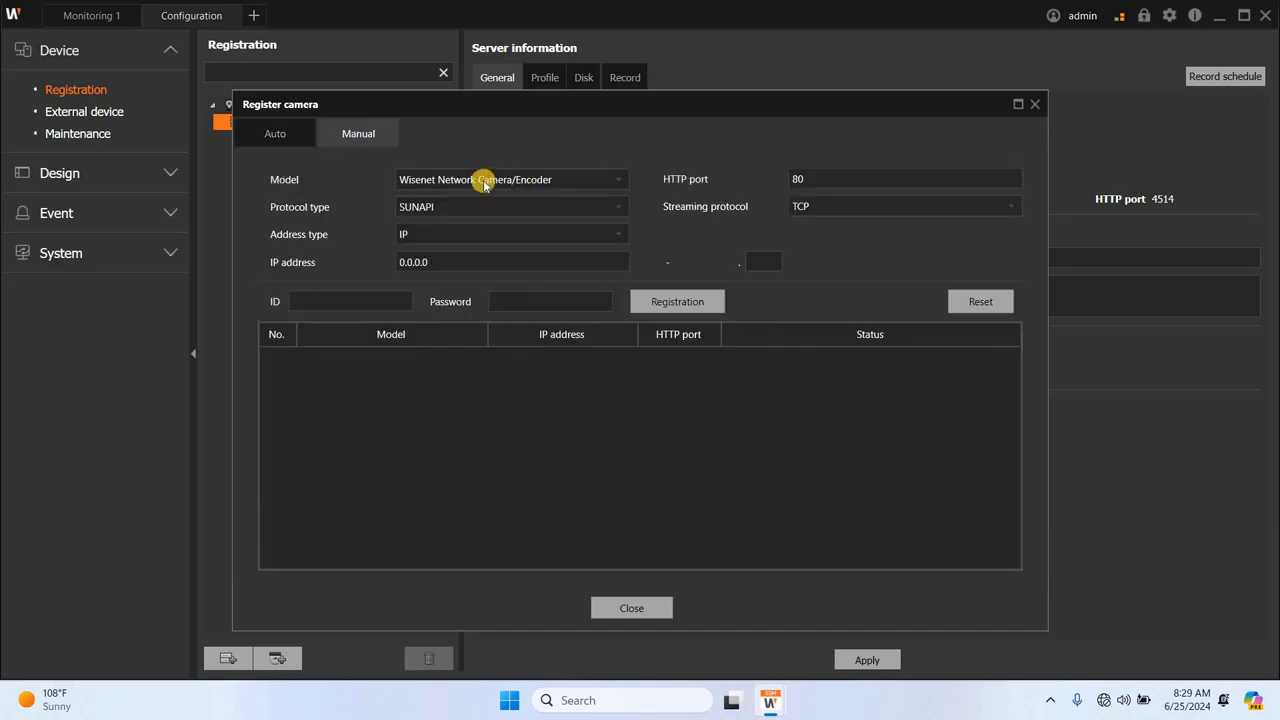
{"action": "left_click", "coordinate": [592, 181]}
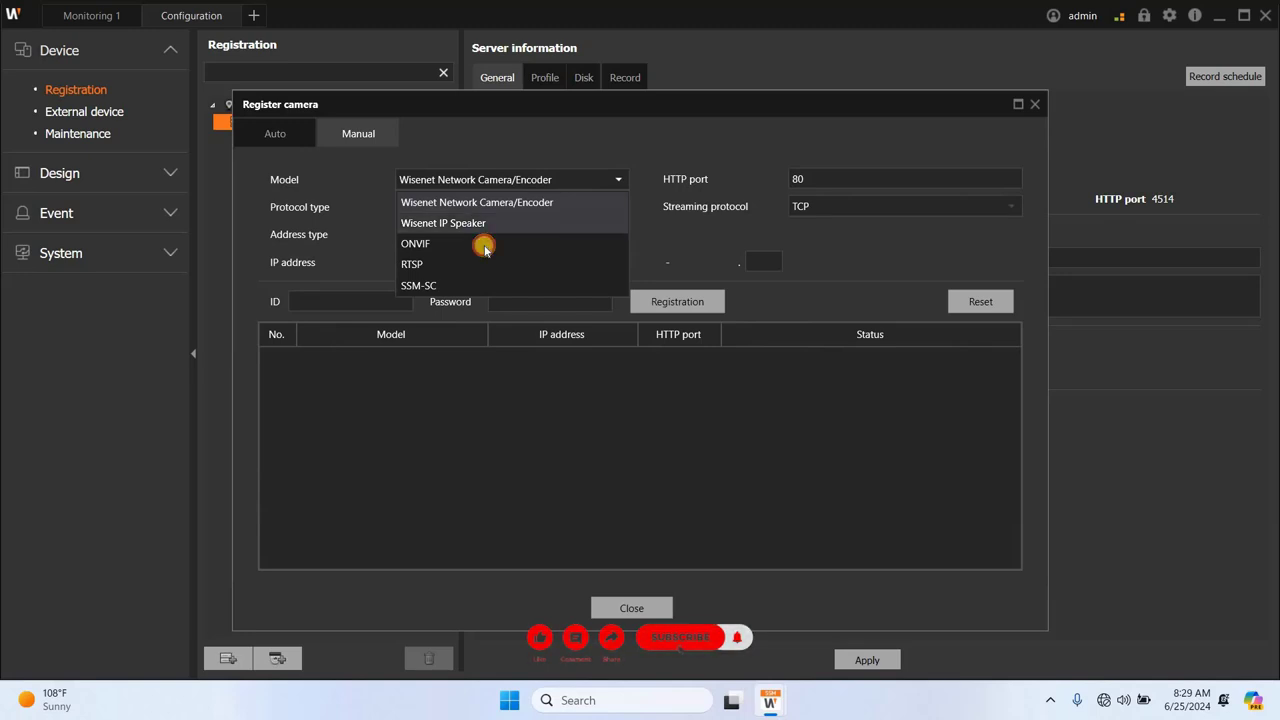
{"action": "left_click", "coordinate": [484, 246]}
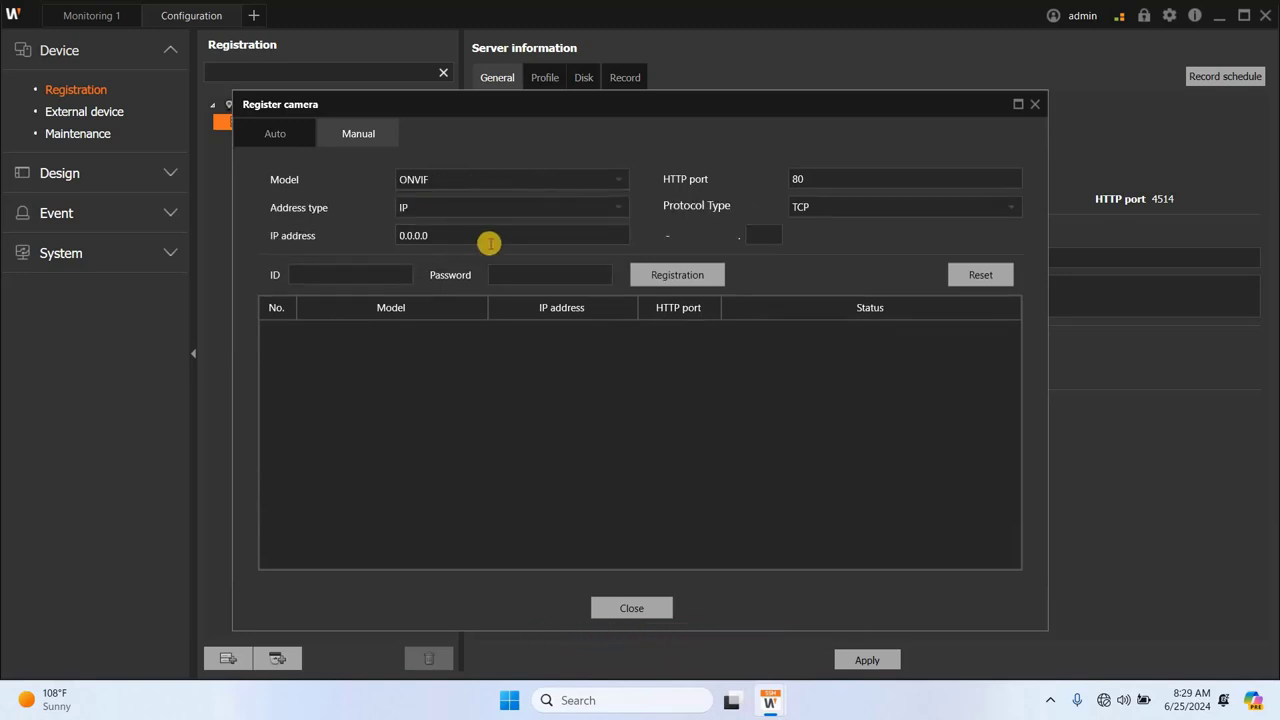
{"action": "left_click", "coordinate": [472, 242]}
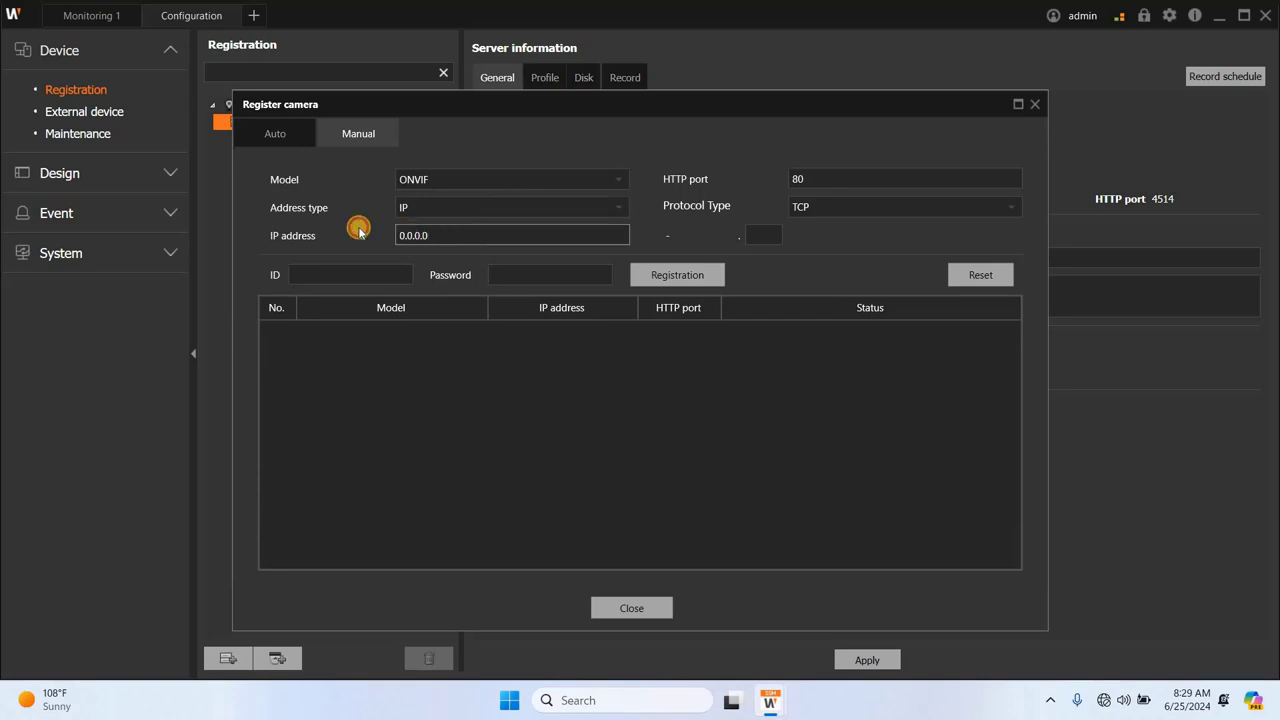
{"action": "key", "text": "ctrl+a"}
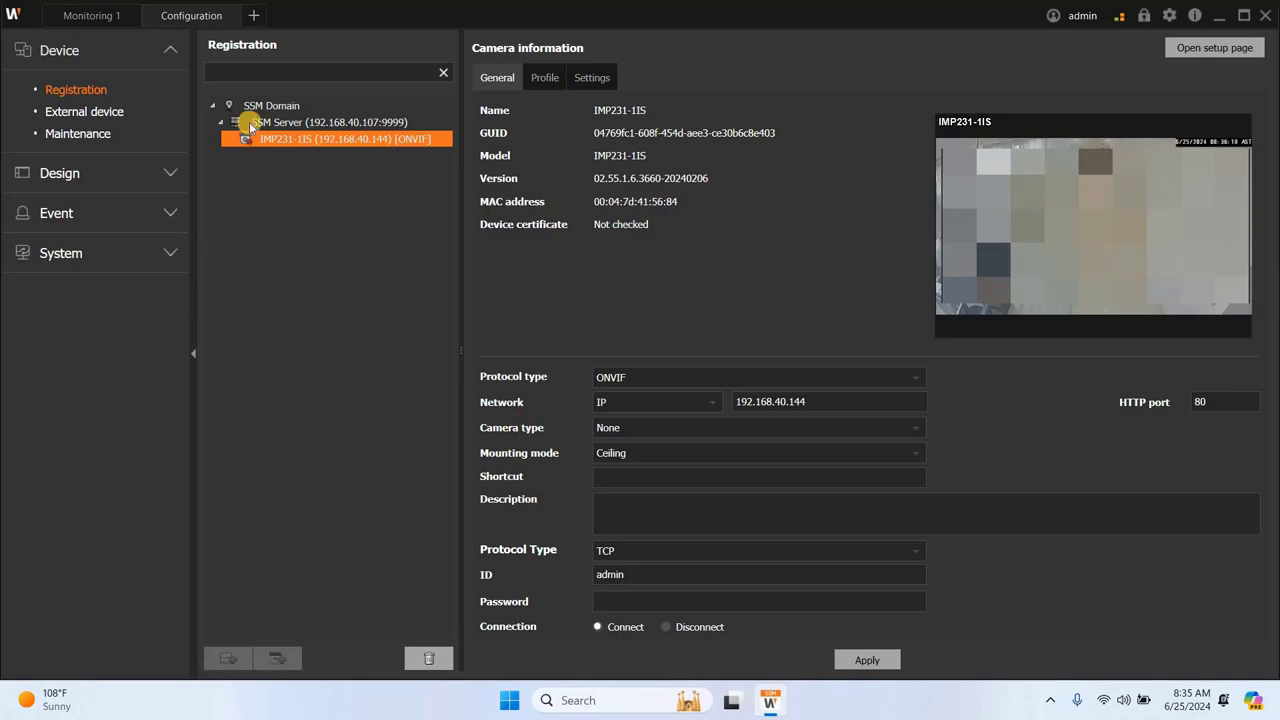
{"action": "left_click", "coordinate": [250, 106]}
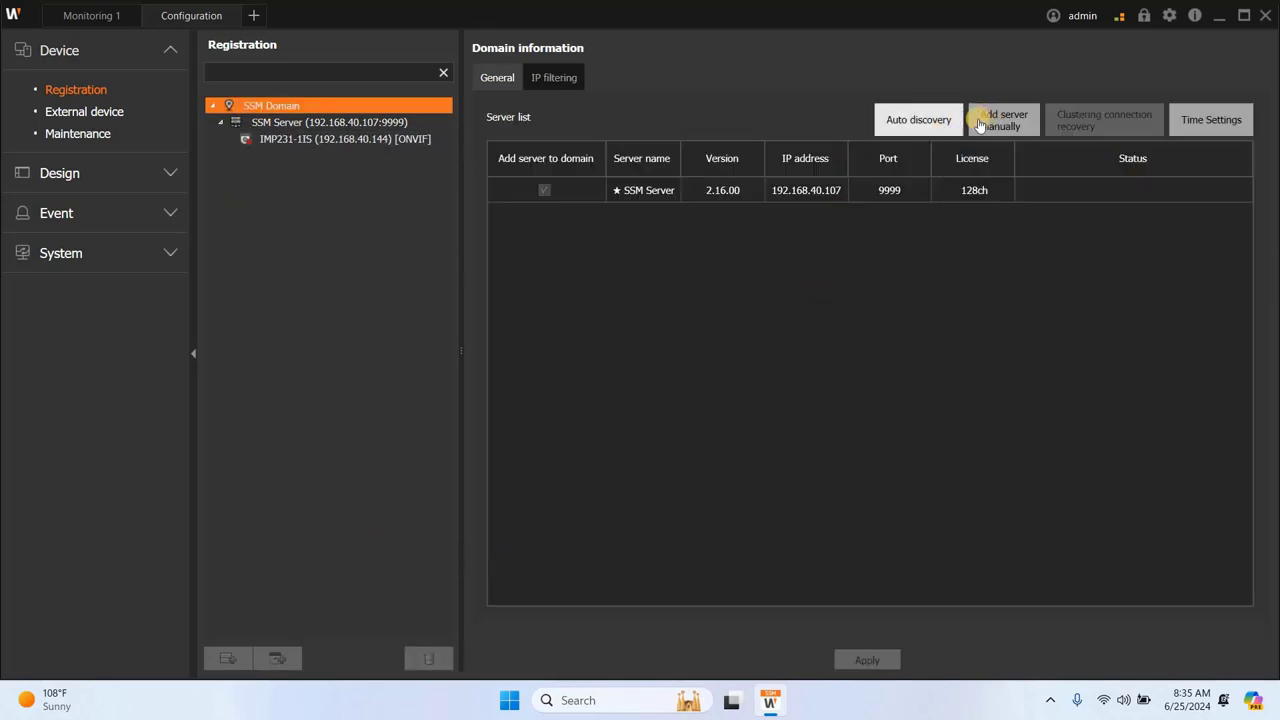
{"action": "left_click", "coordinate": [927, 124]}
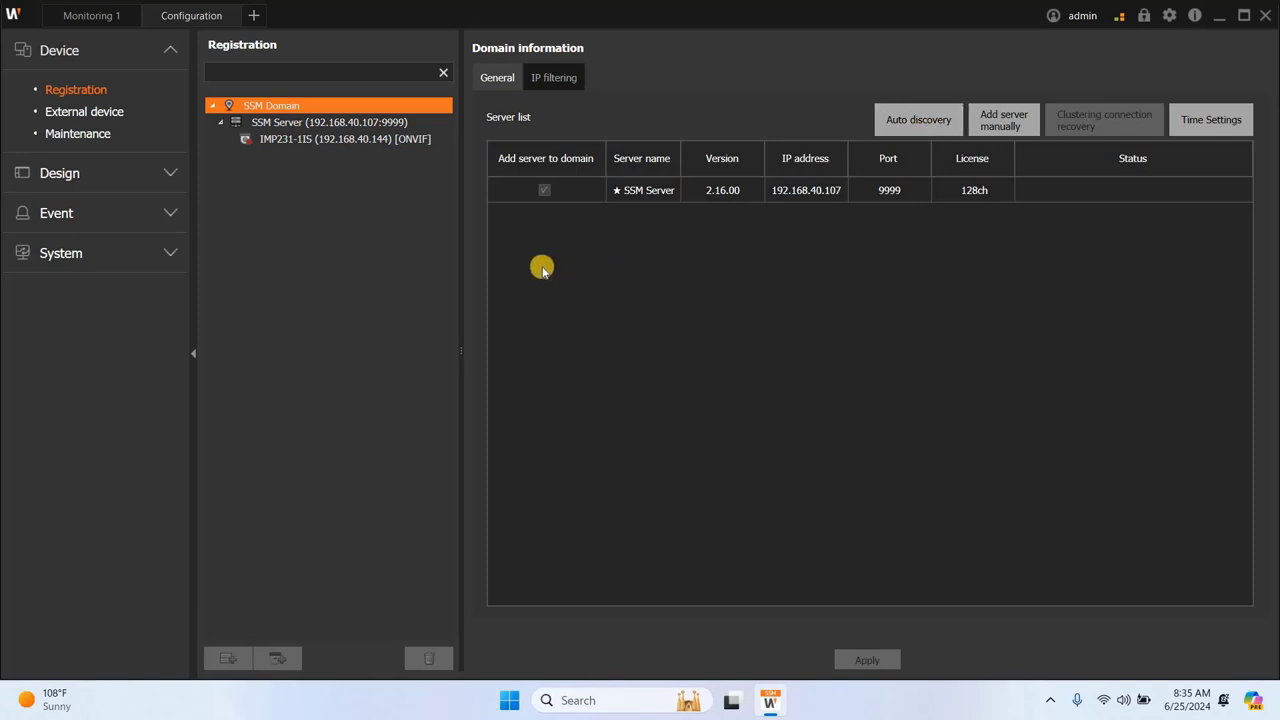
Step: Enter 192.168.40.108 as the IP address in the Add server manually form, leaving the ID field ready for input
{"action": "left_click", "coordinate": [1002, 120]}
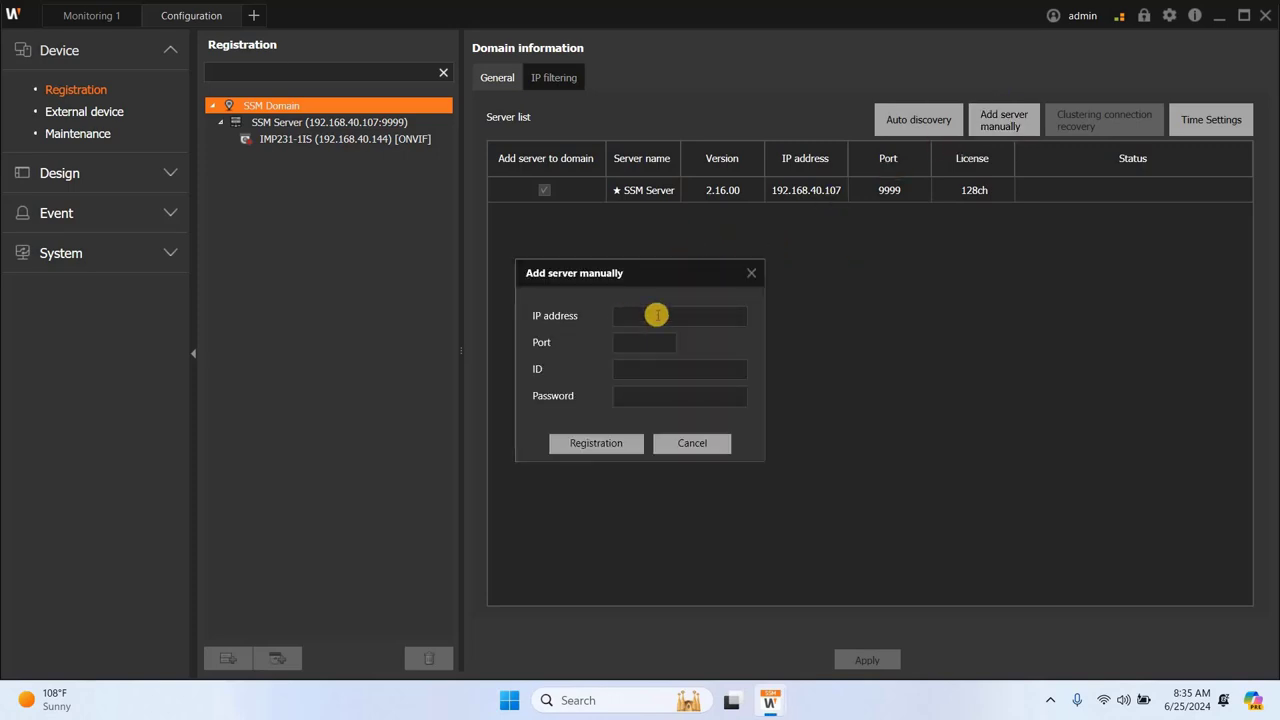
{"action": "left_click", "coordinate": [656, 314]}
{"action": "type", "text": "192.168.40.108"}
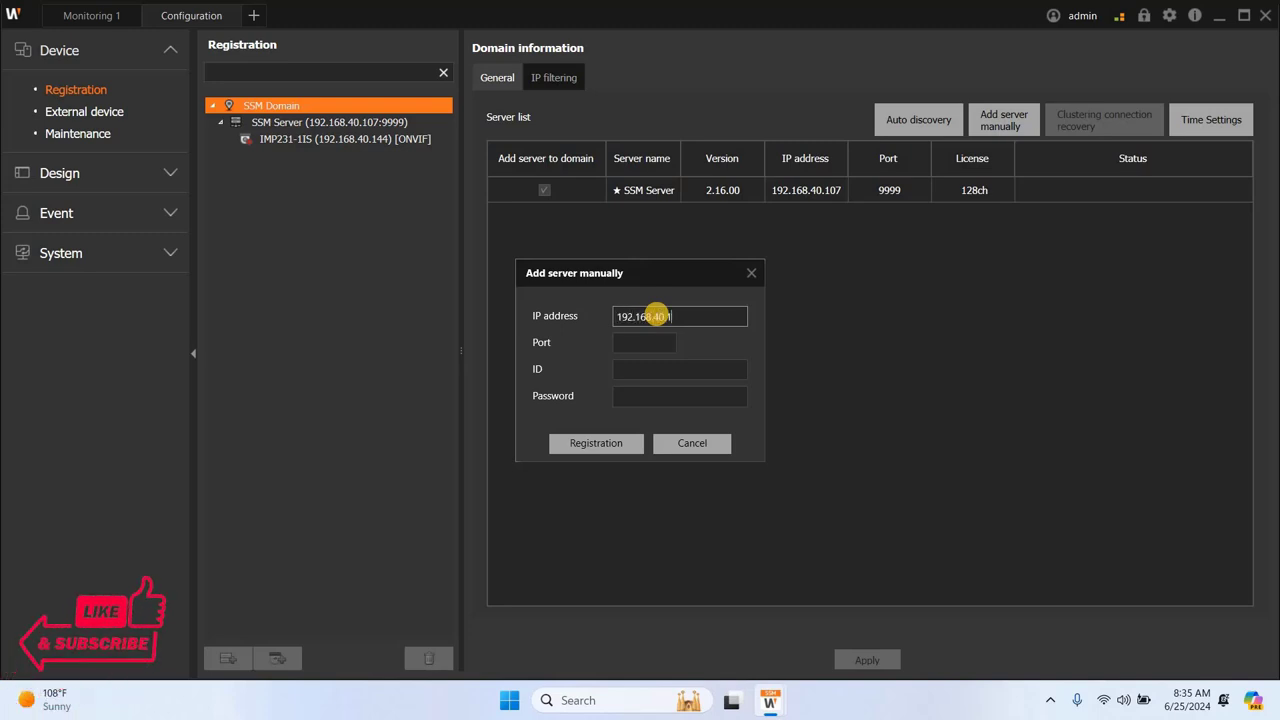
{"action": "left_click", "coordinate": [625, 366]}
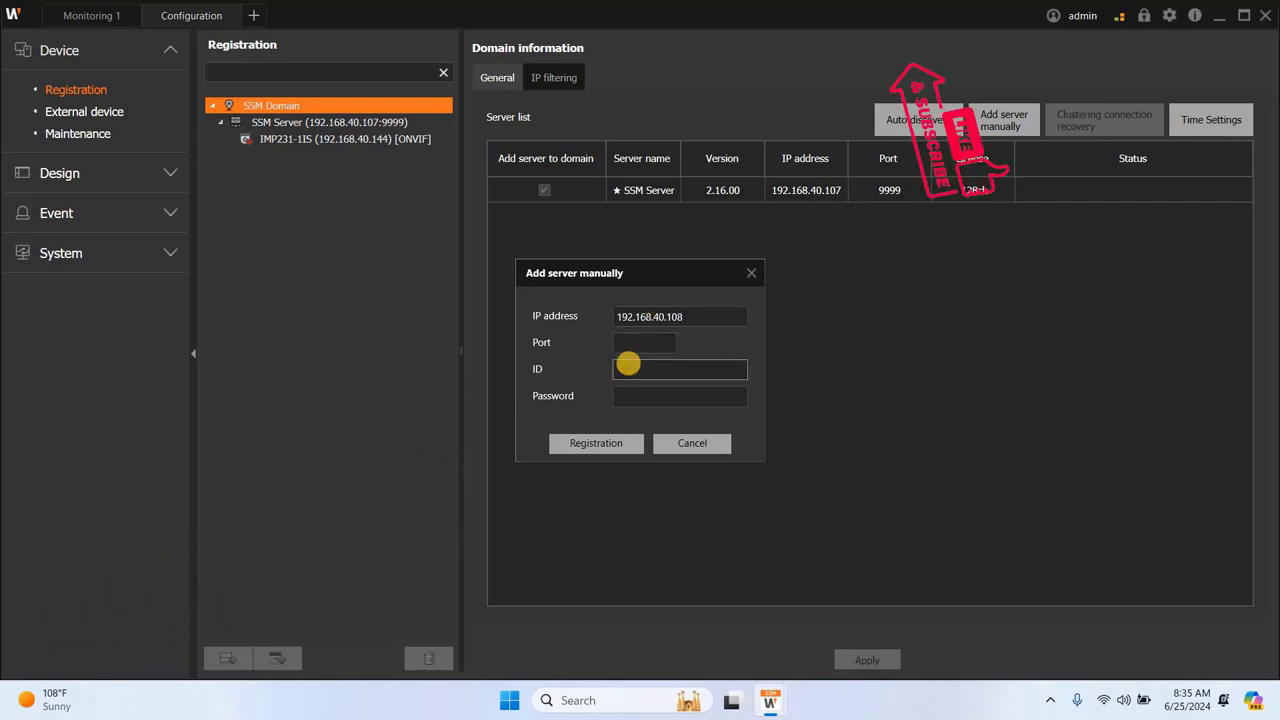